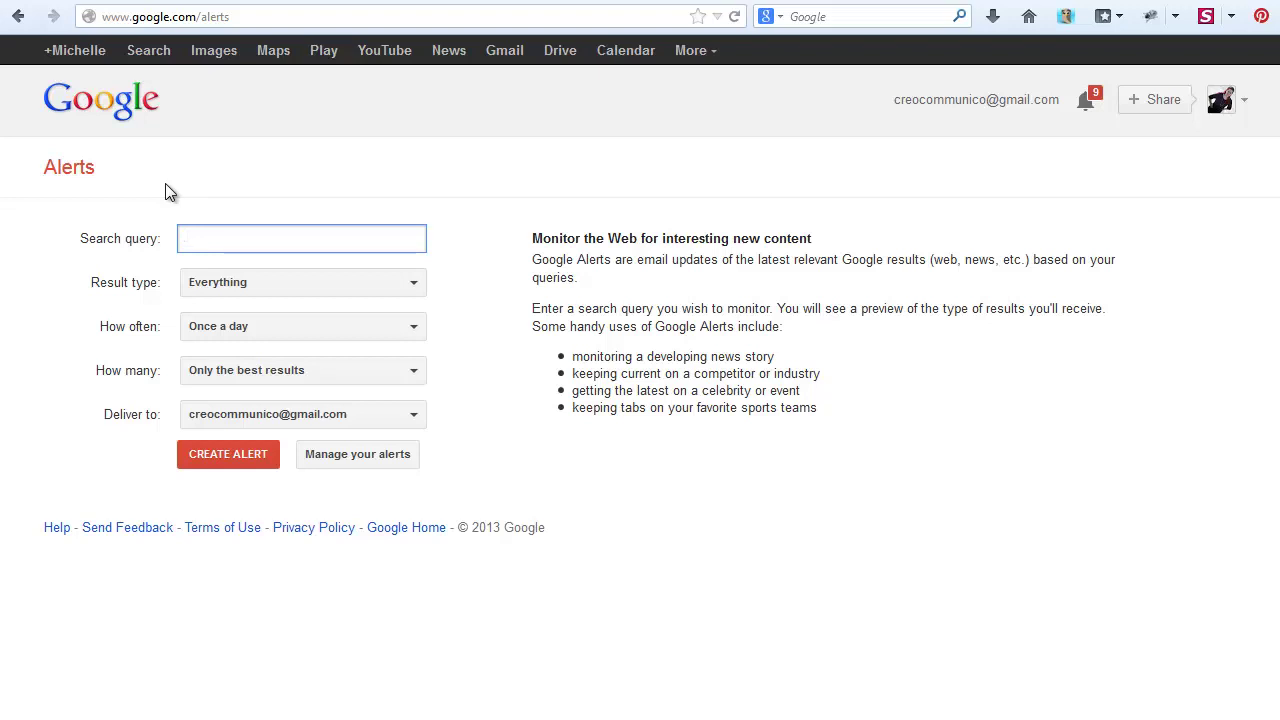
# - Enter the person's full name in quotation marks as the alert's search query, with Everything as the result type
pyautogui.write('Michelle Shaeffer')
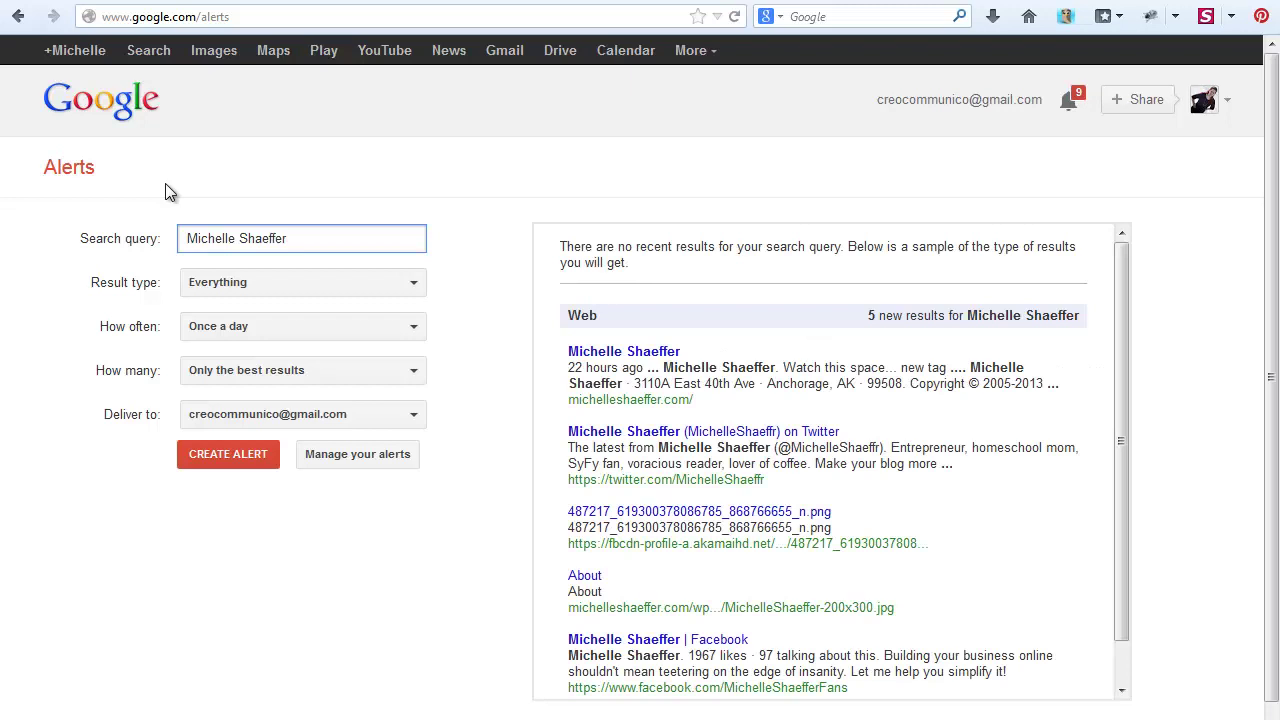
pyautogui.write('"')
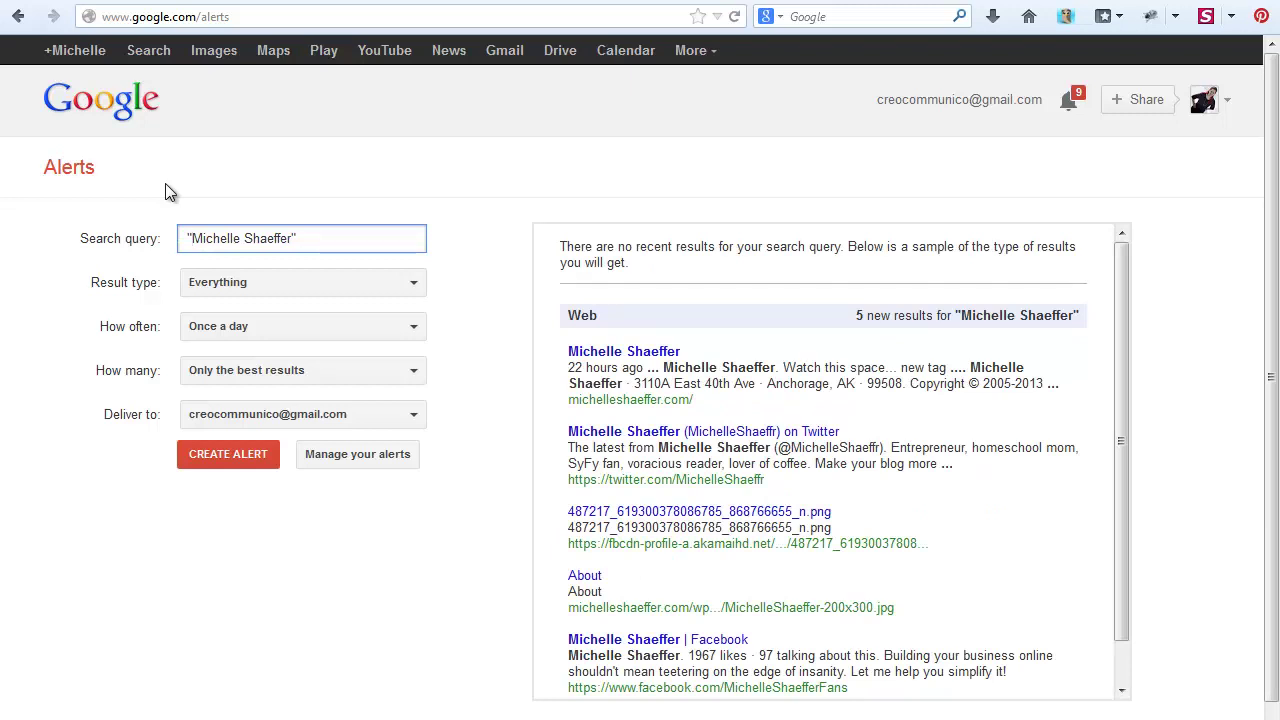
pyautogui.click(246, 282)
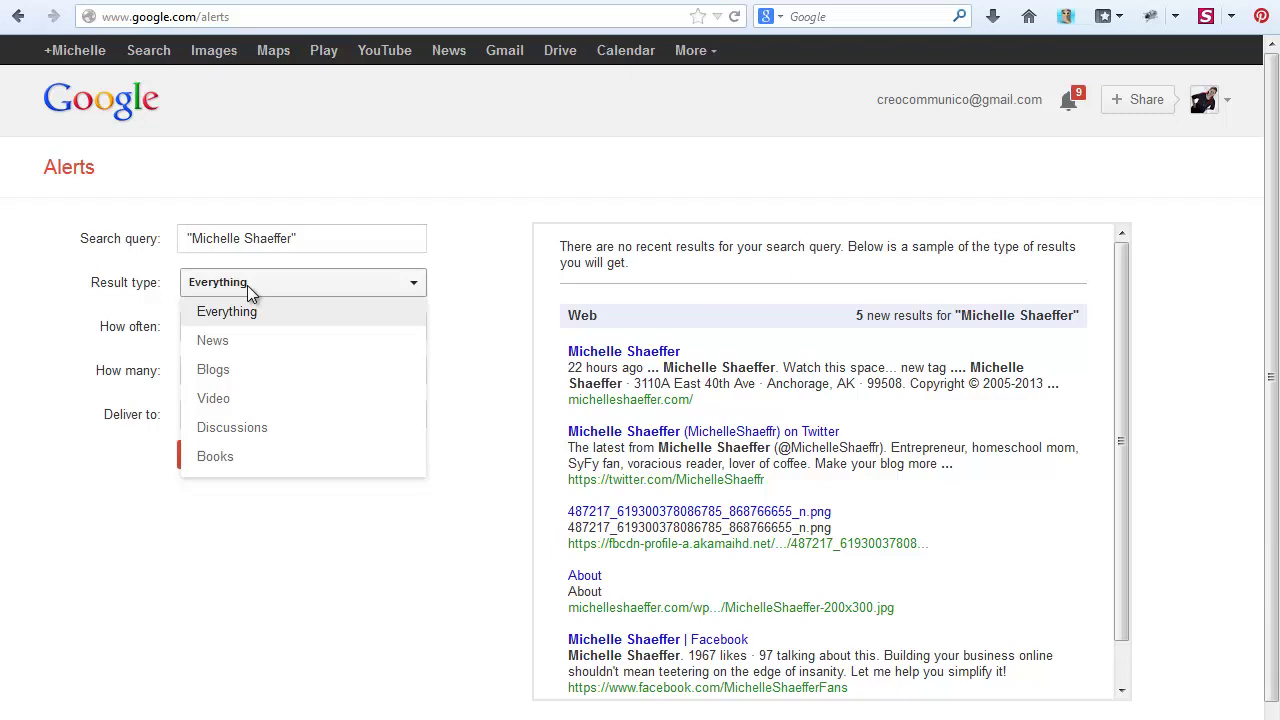
pyautogui.click(291, 303)
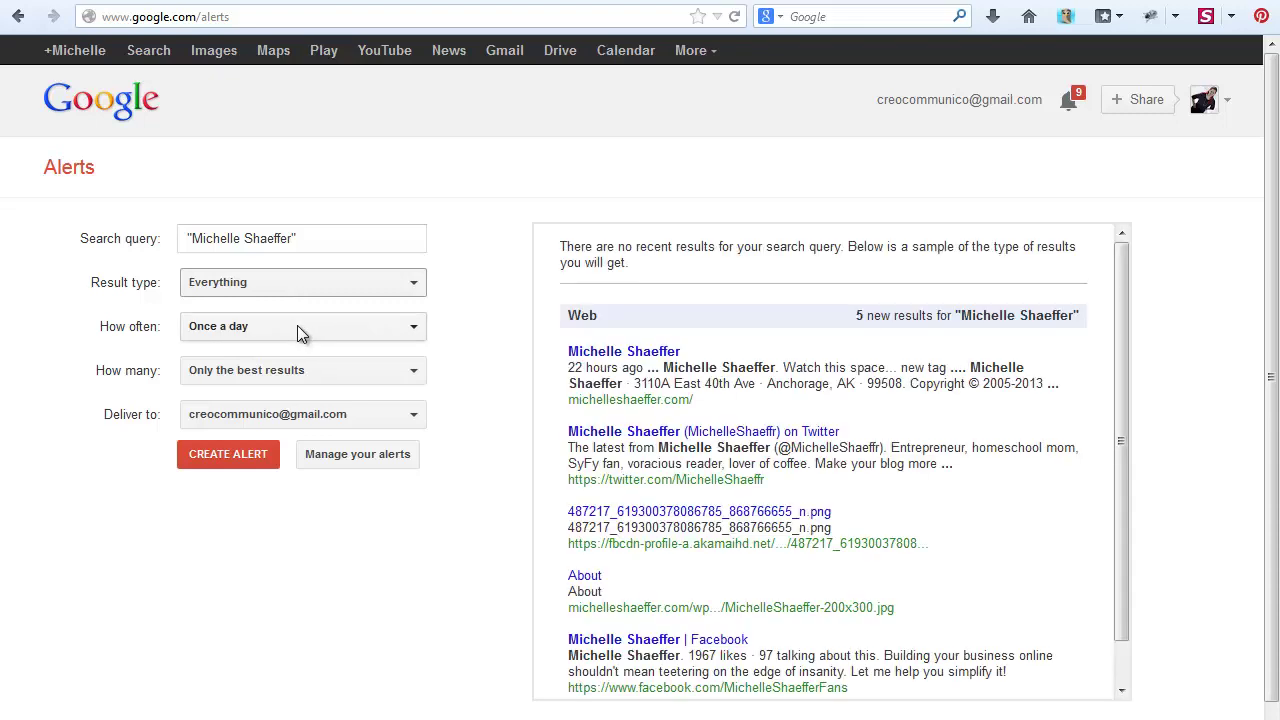
# - Set the alert's frequency to Once a day and its volume to All results
pyautogui.click(297, 330)
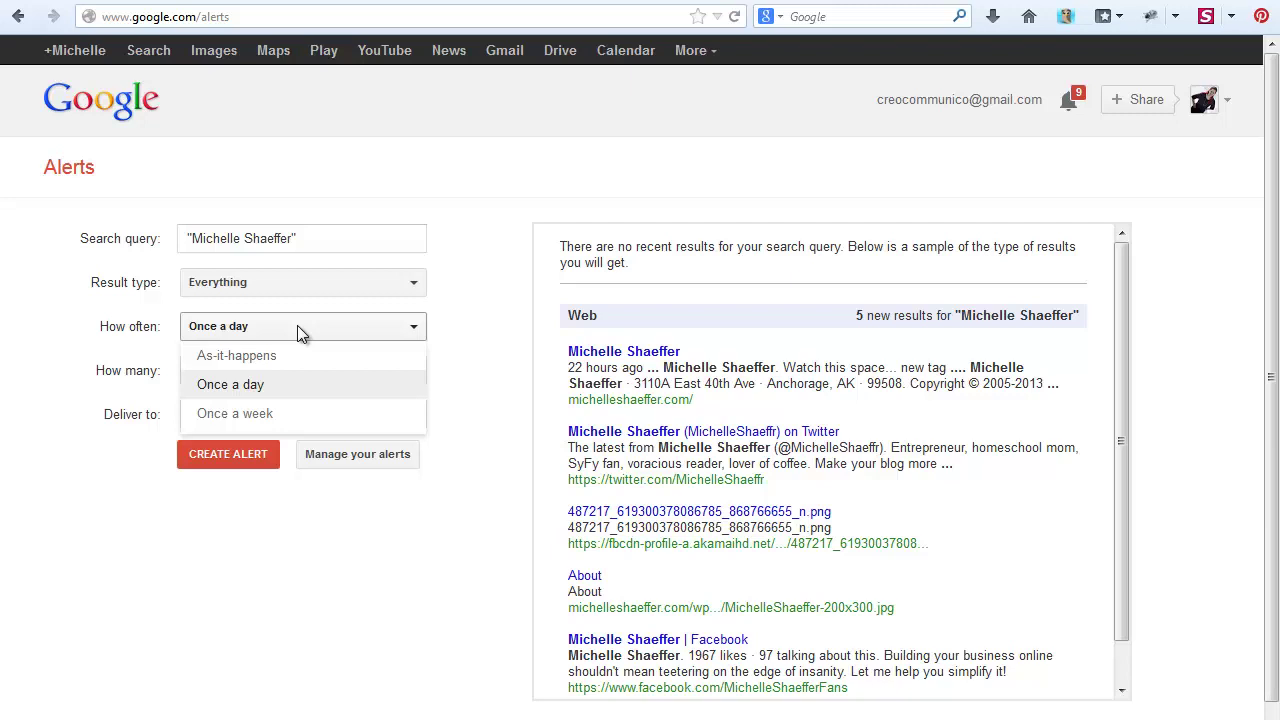
pyautogui.click(271, 392)
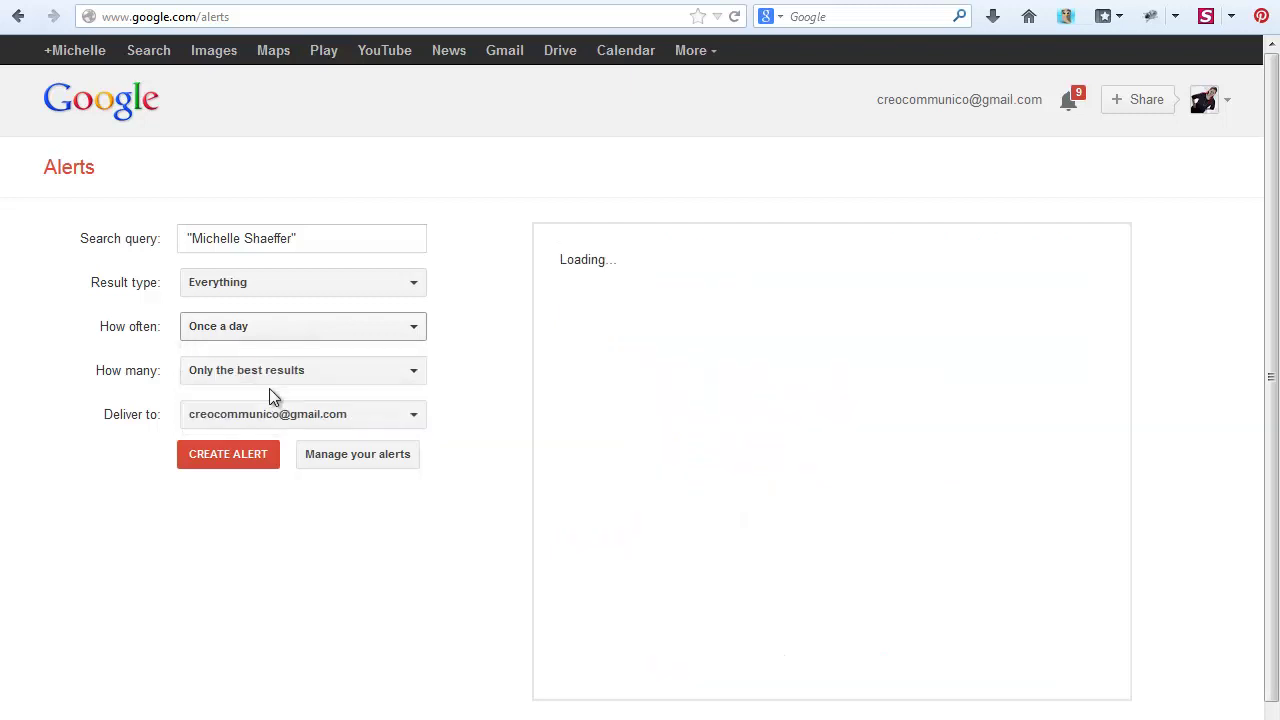
pyautogui.click(289, 370)
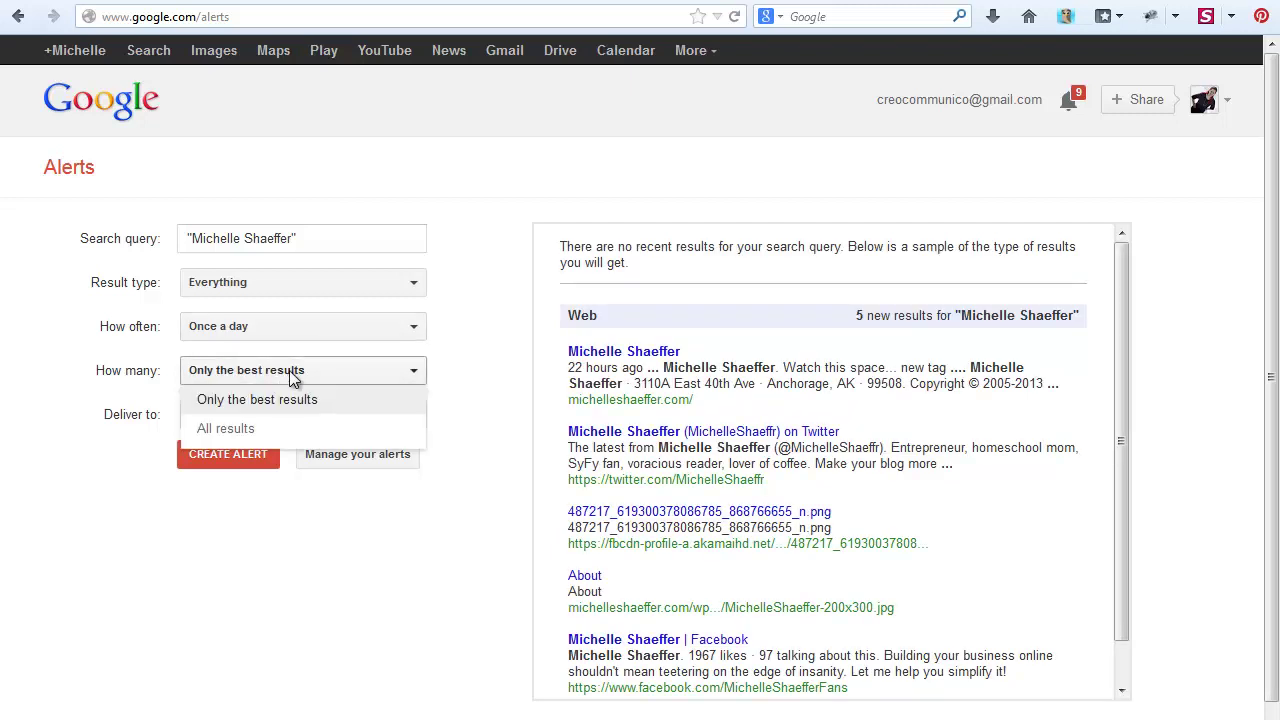
pyautogui.click(276, 430)
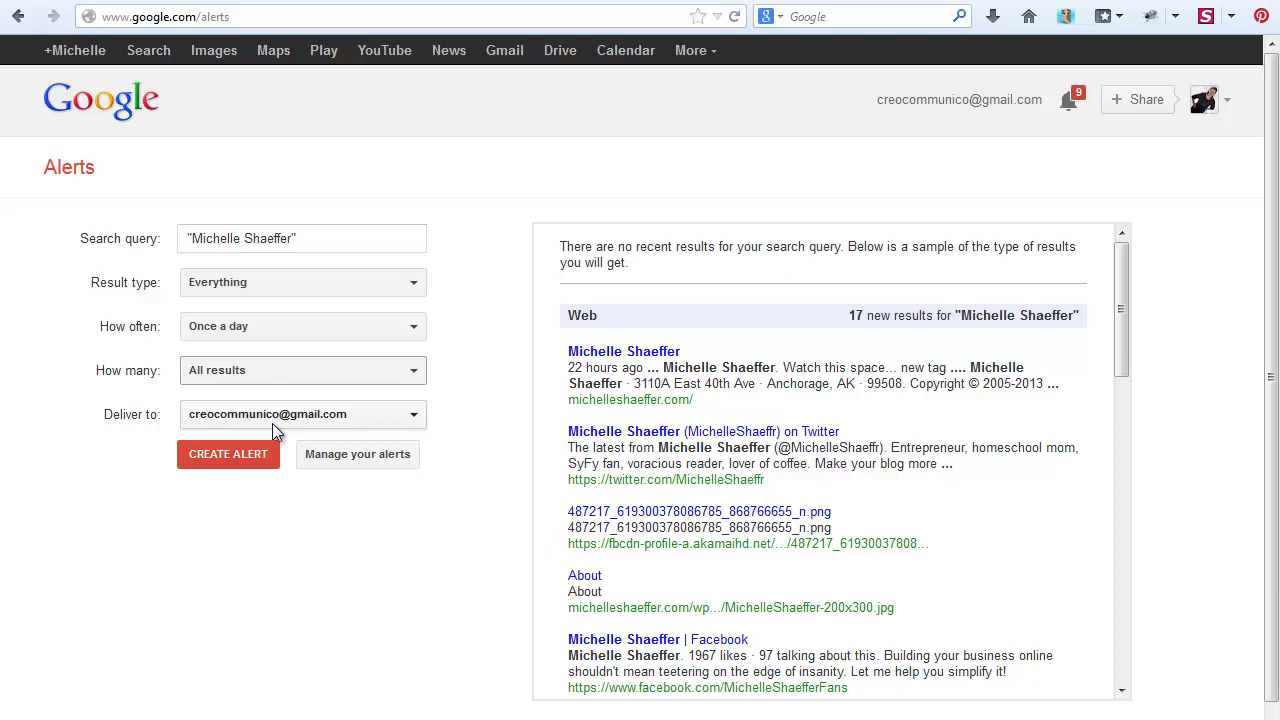
pyautogui.click(277, 420)
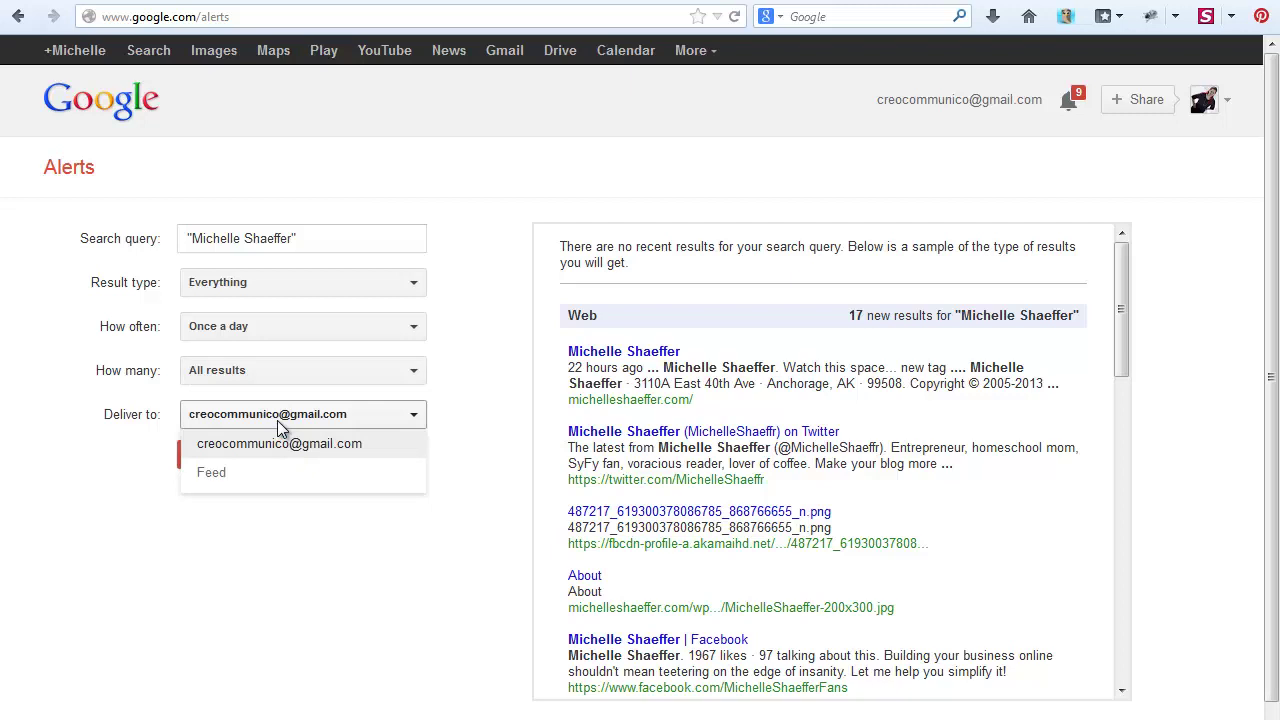
pyautogui.click(267, 471)
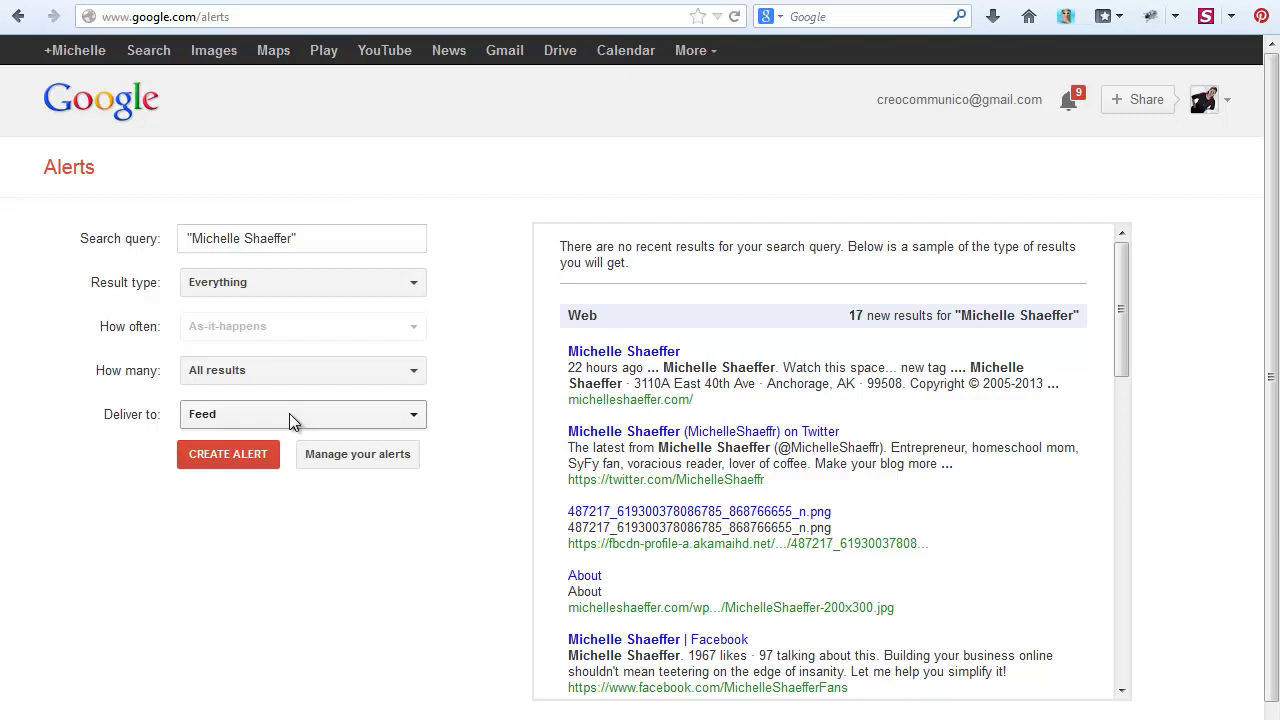
pyautogui.click(289, 413)
pyautogui.click(271, 440)
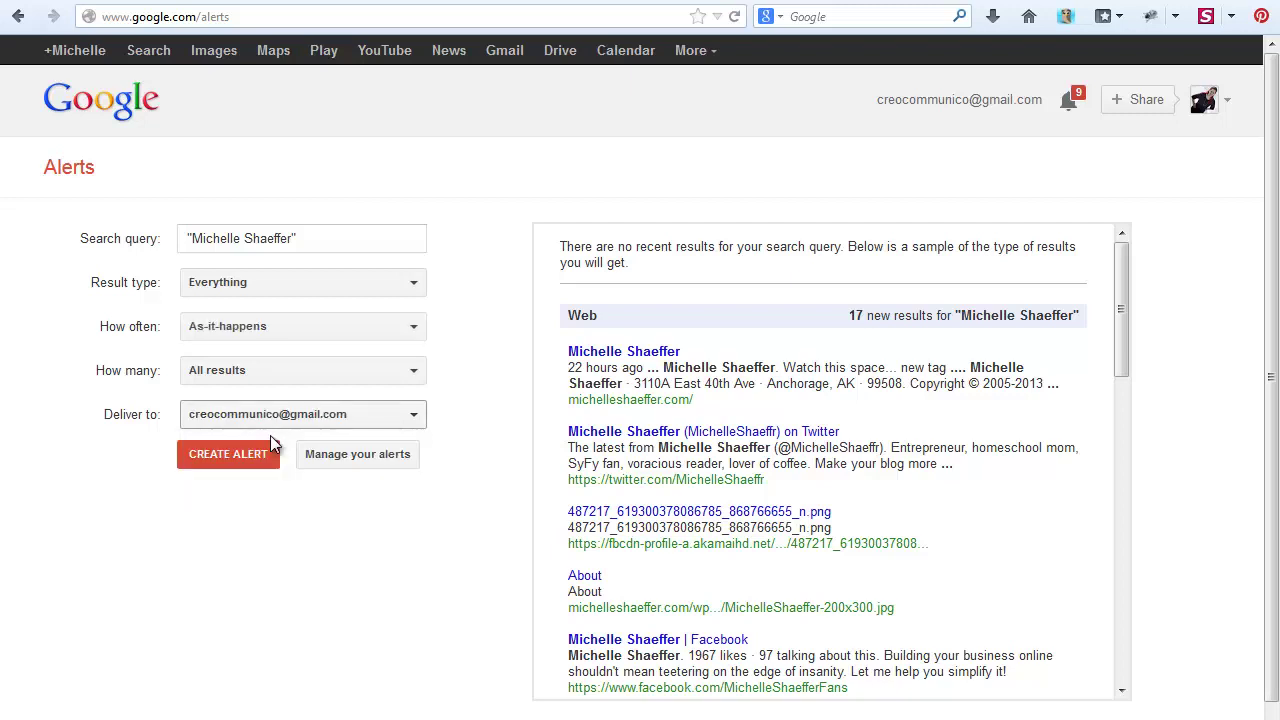
pyautogui.click(272, 328)
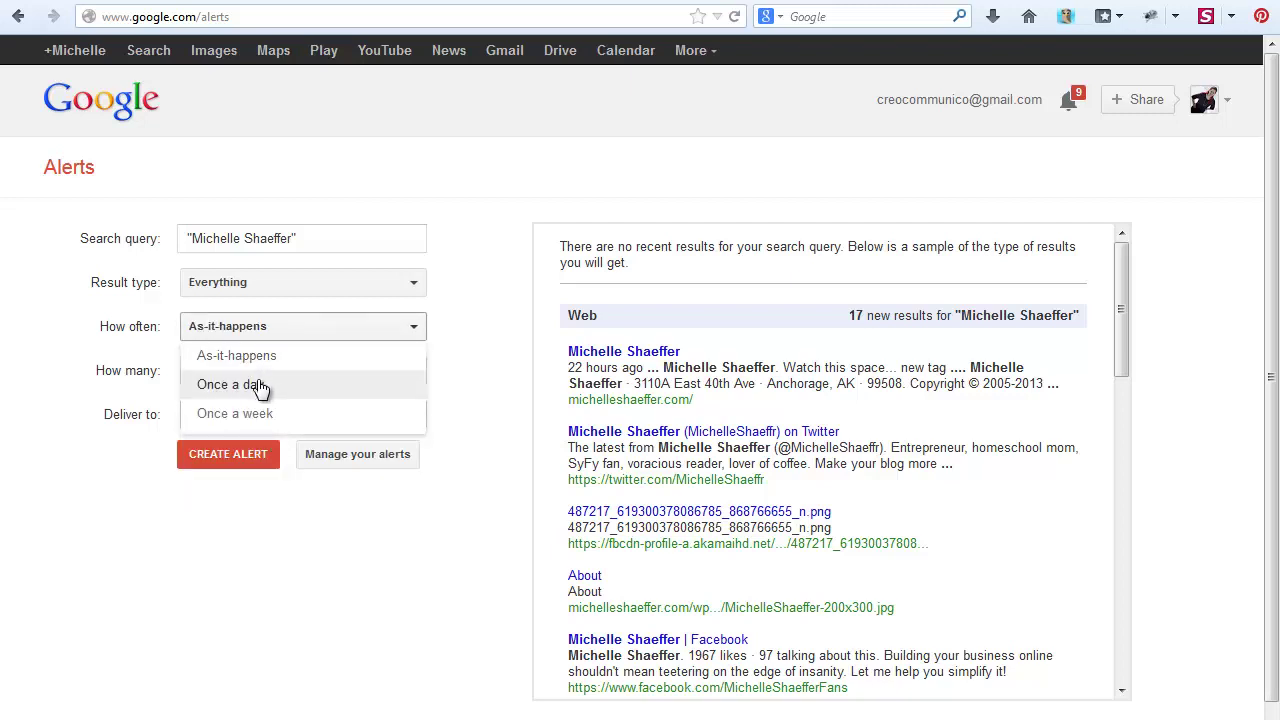
pyautogui.click(258, 386)
# - Keep All results as the volume and create the alert for the quoted full name
pyautogui.click(257, 372)
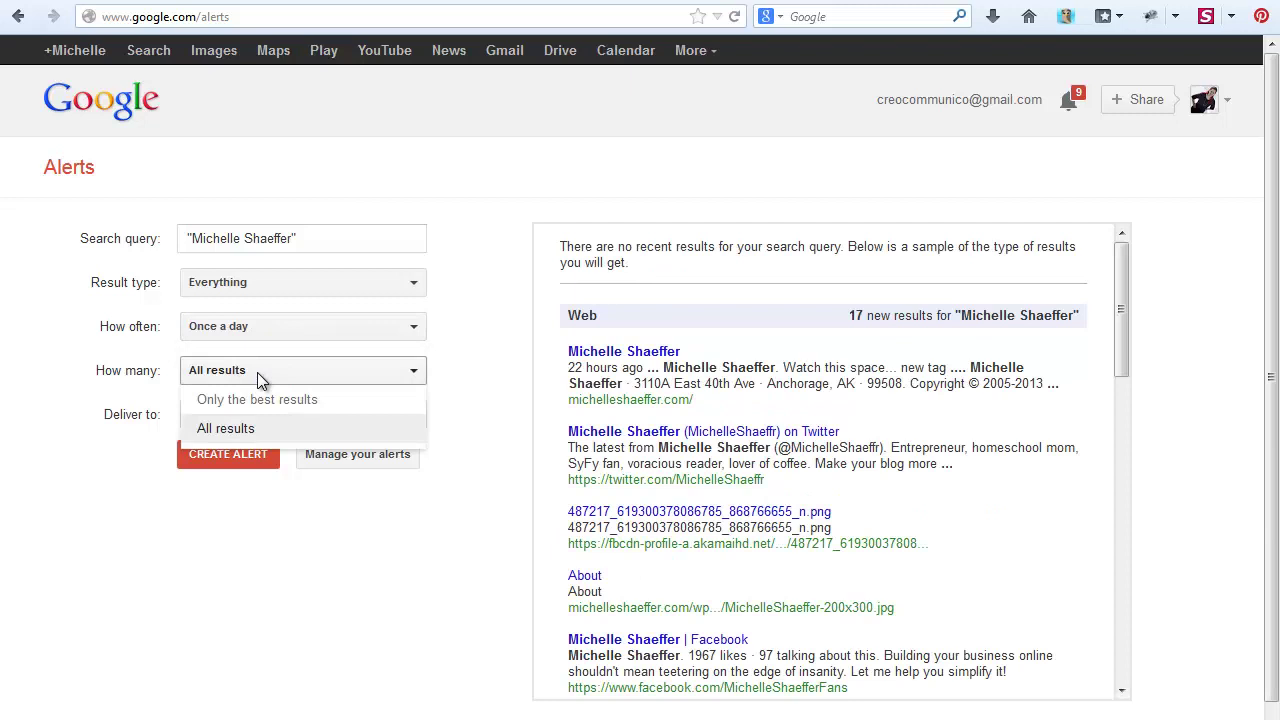
pyautogui.click(244, 438)
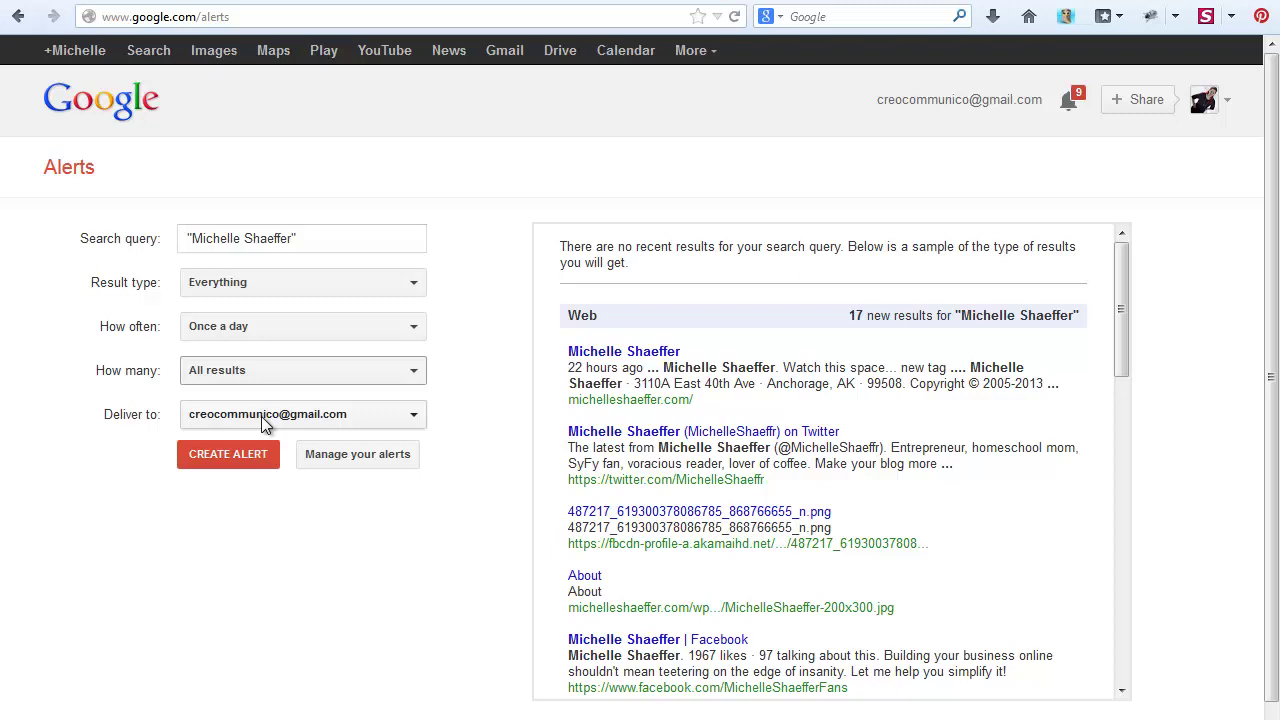
pyautogui.click(254, 453)
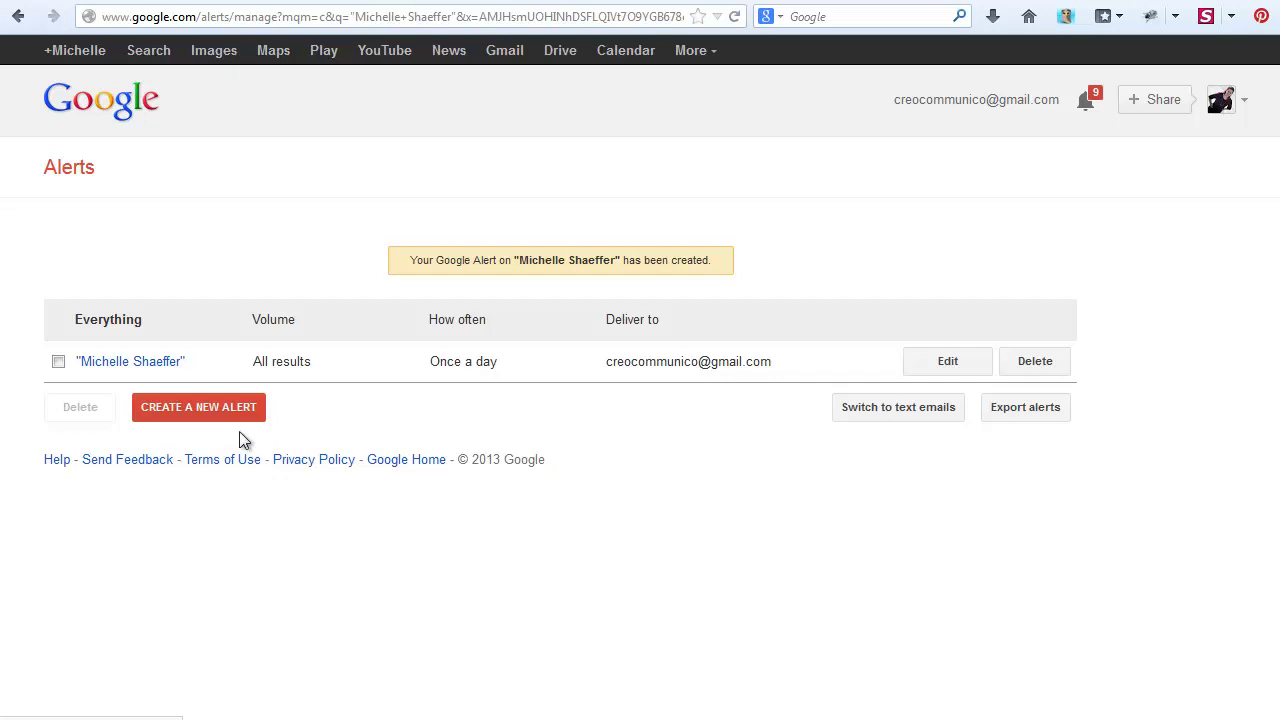
# - Create a new alert for the person's own website domain with the volume set to All results
pyautogui.click(230, 414)
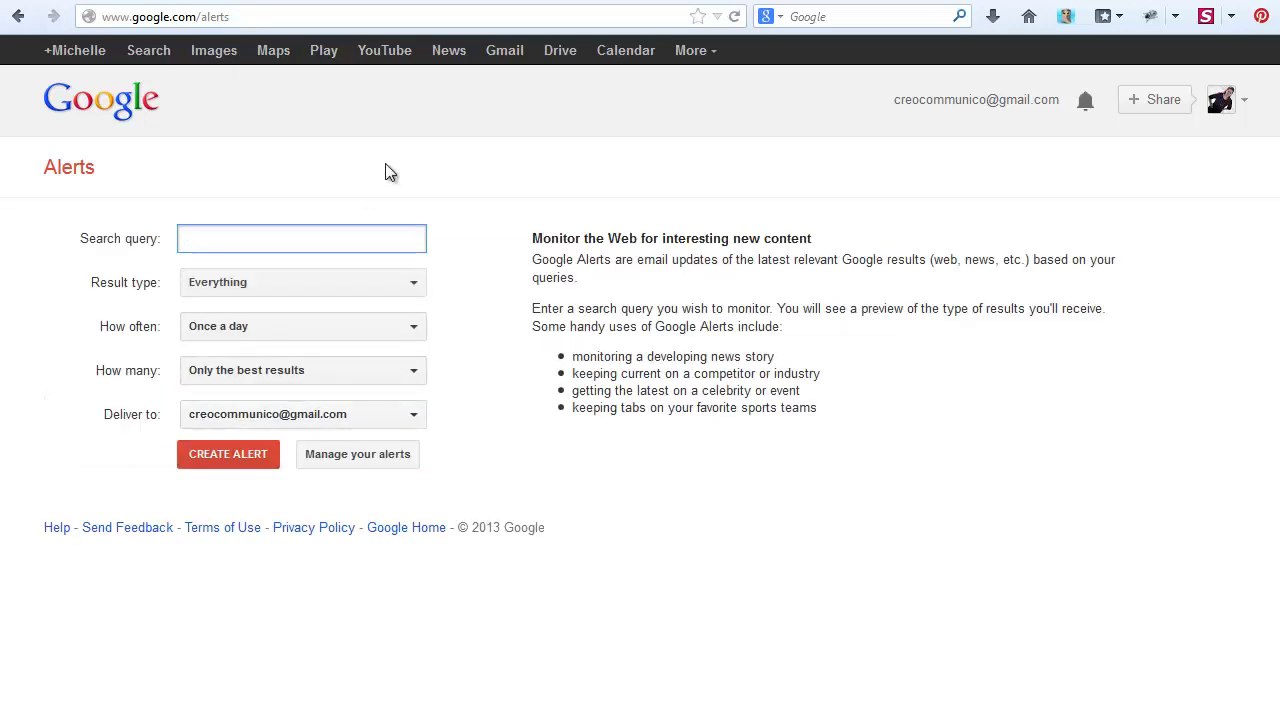
pyautogui.write('michelleshaeffer.com')
pyautogui.press('Tab')
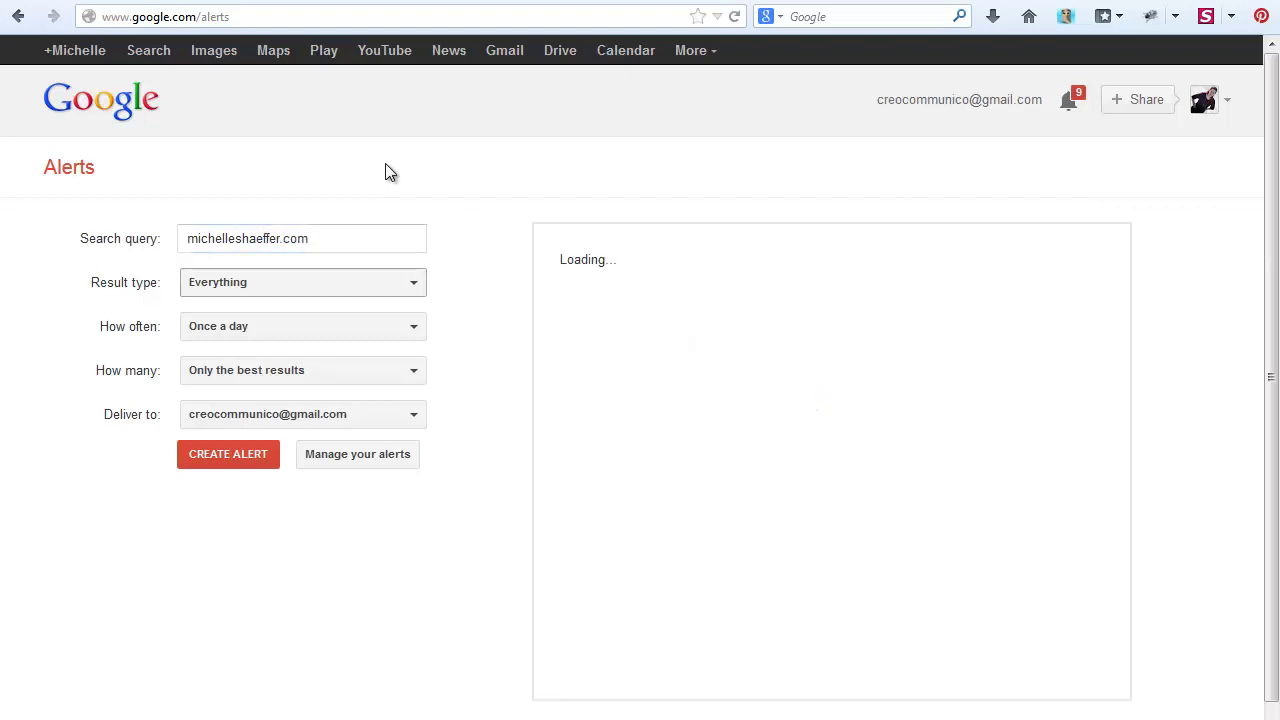
pyautogui.click(342, 366)
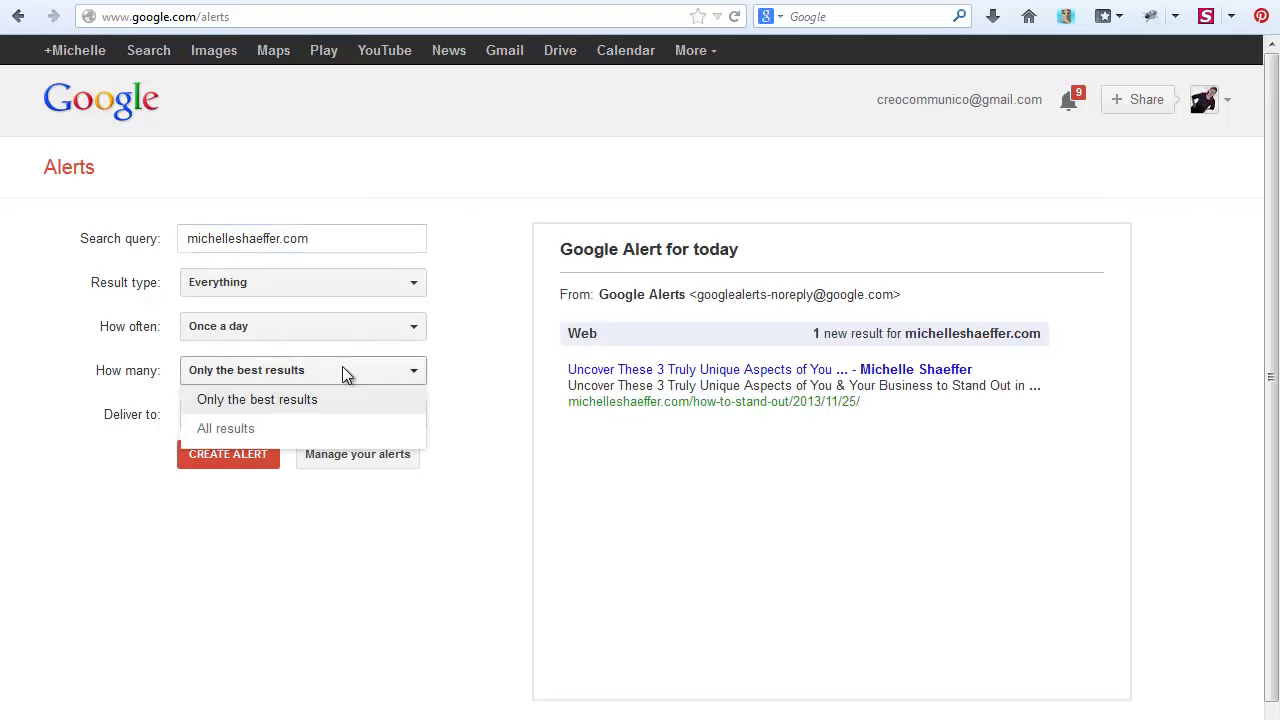
pyautogui.click(316, 428)
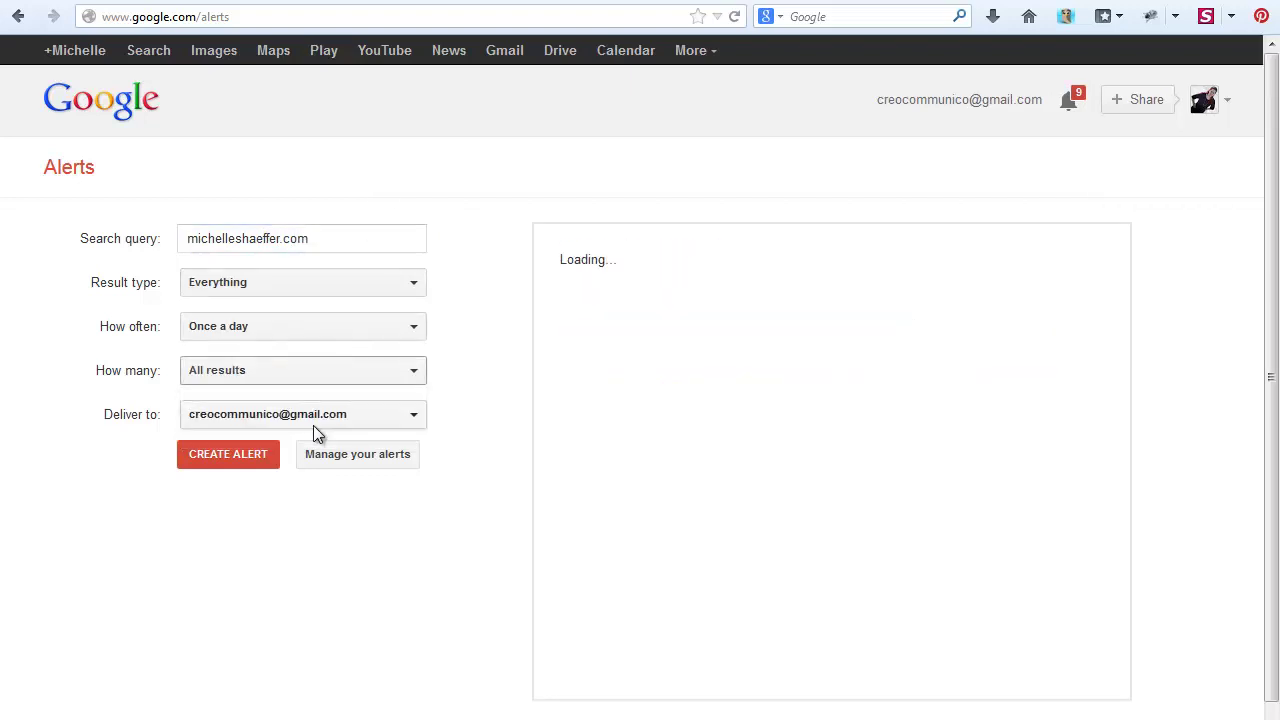
pyautogui.click(240, 463)
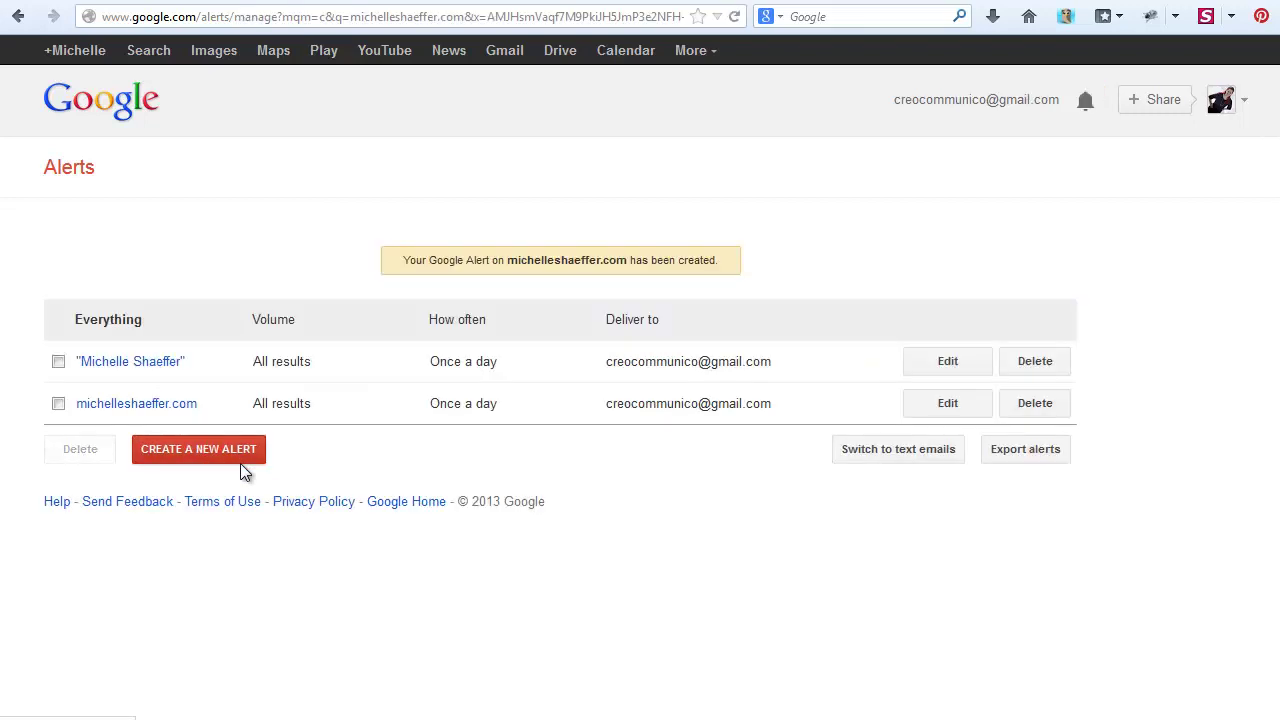
# - Start another new alert with launchyourblog.com as the search query
pyautogui.click(240, 460)
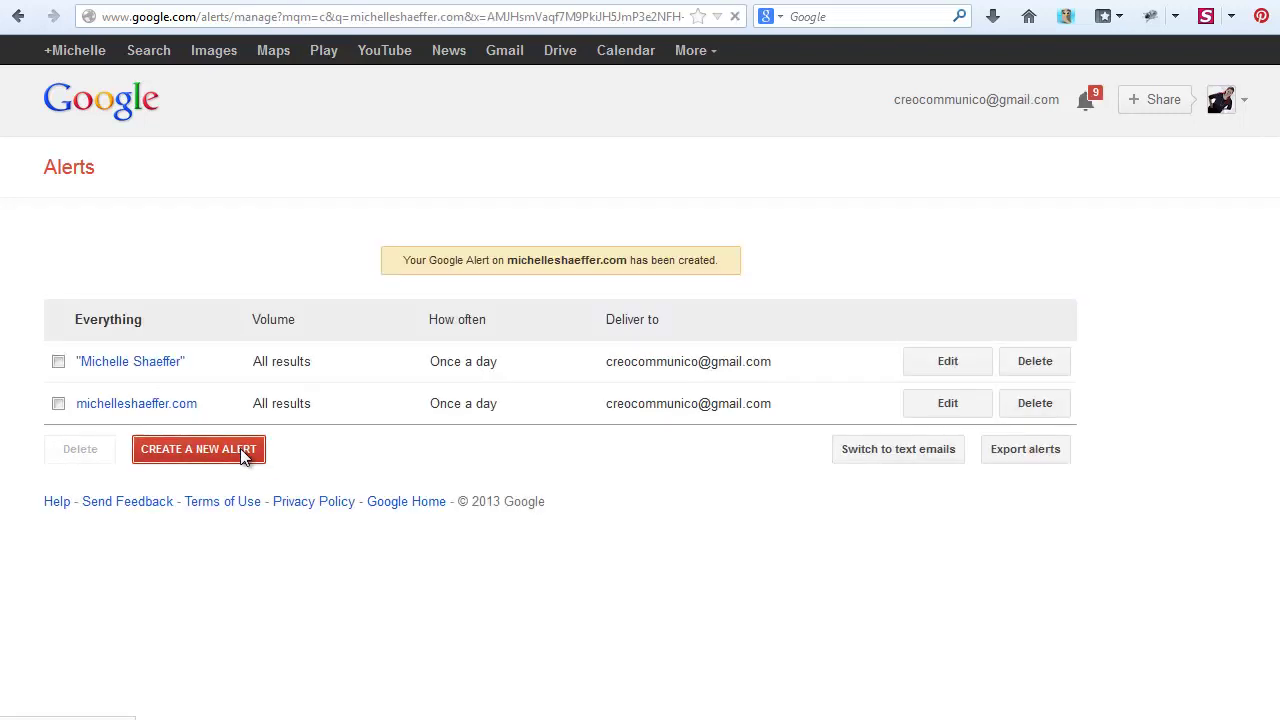
pyautogui.write('l')
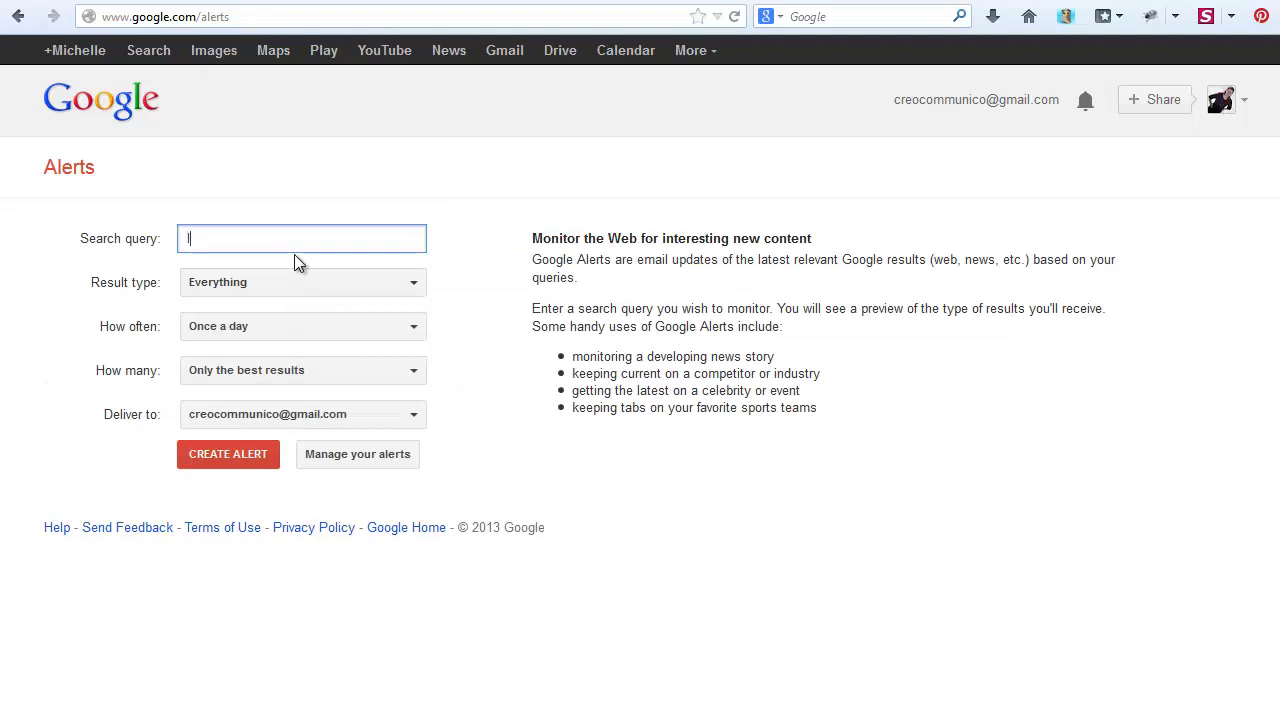
pyautogui.write('aunchyourblog.')
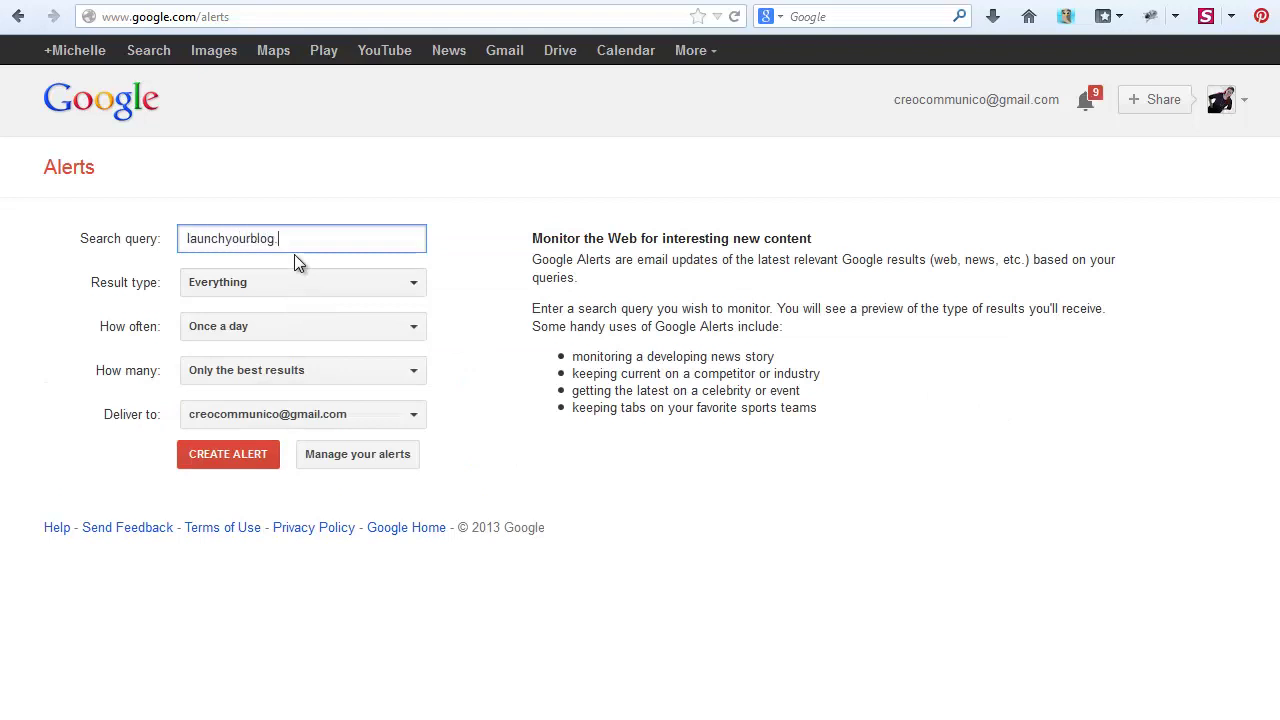
pyautogui.write('com')
pyautogui.press('BackSpace')
pyautogui.write('om')
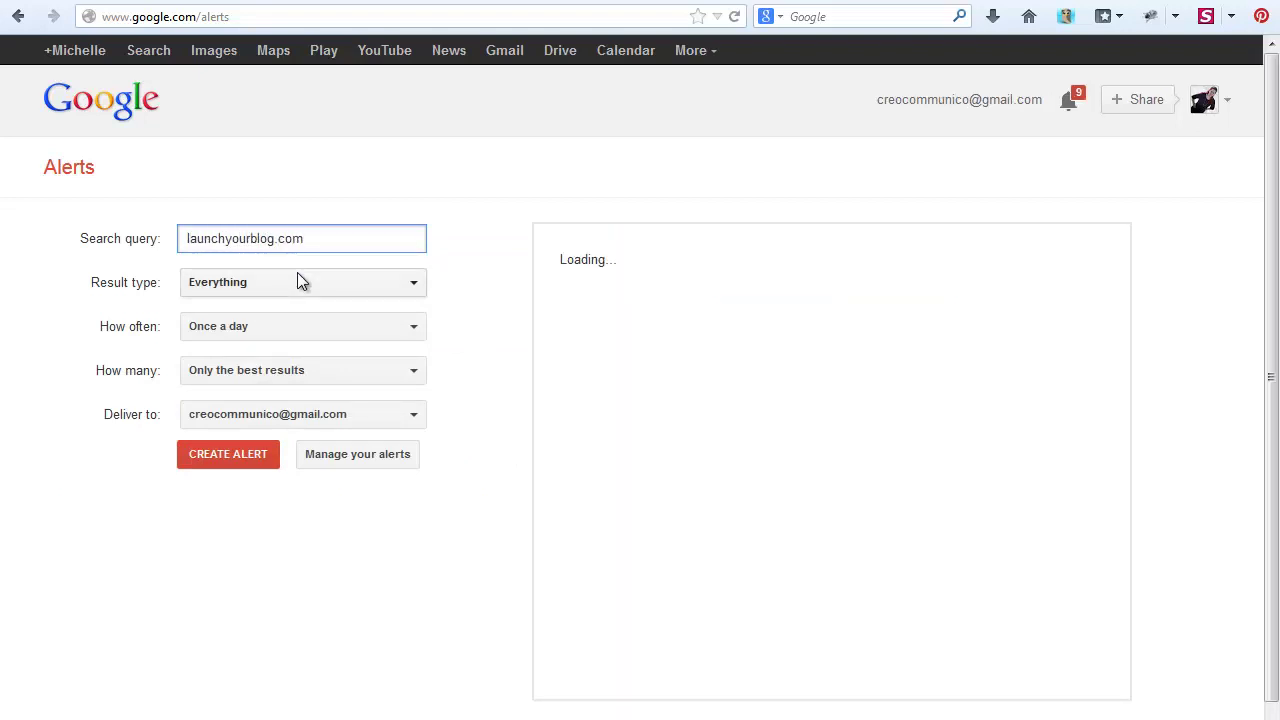
# - Keep the frequency at Once a day, set the volume to All results and create the launchyourblog.com alert
pyautogui.click(280, 325)
pyautogui.click(277, 328)
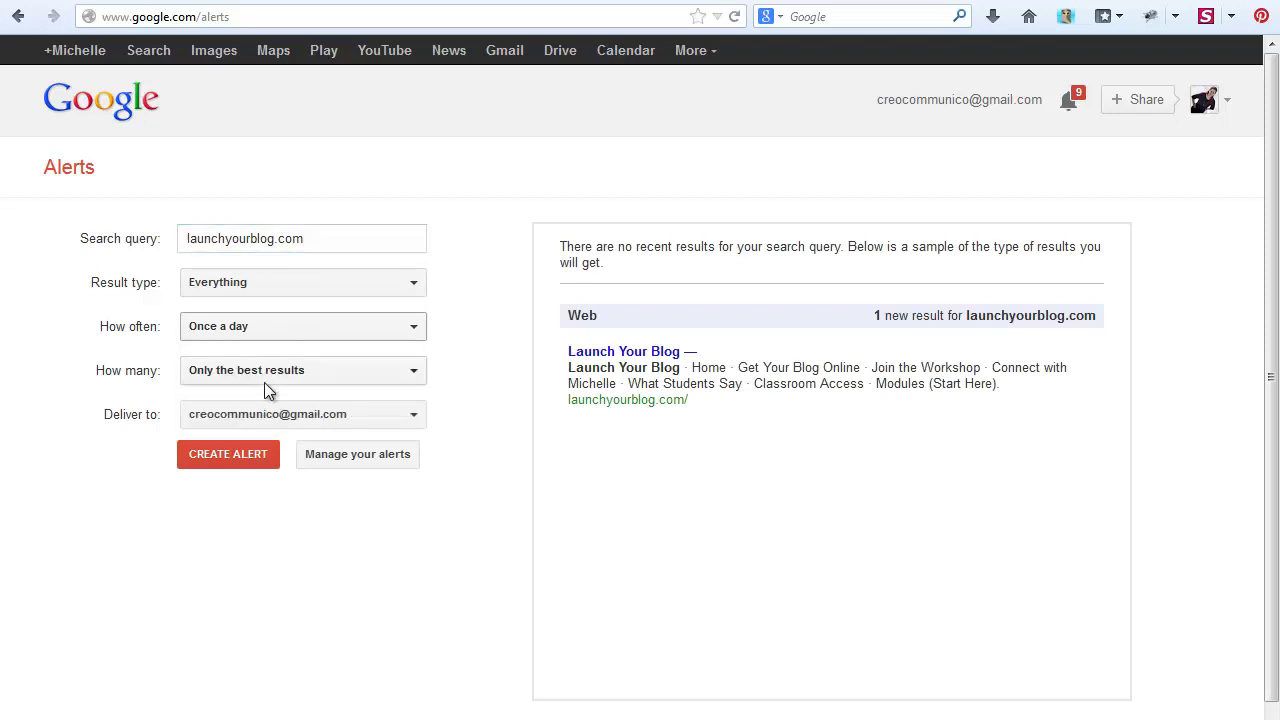
pyautogui.click(265, 376)
pyautogui.click(234, 435)
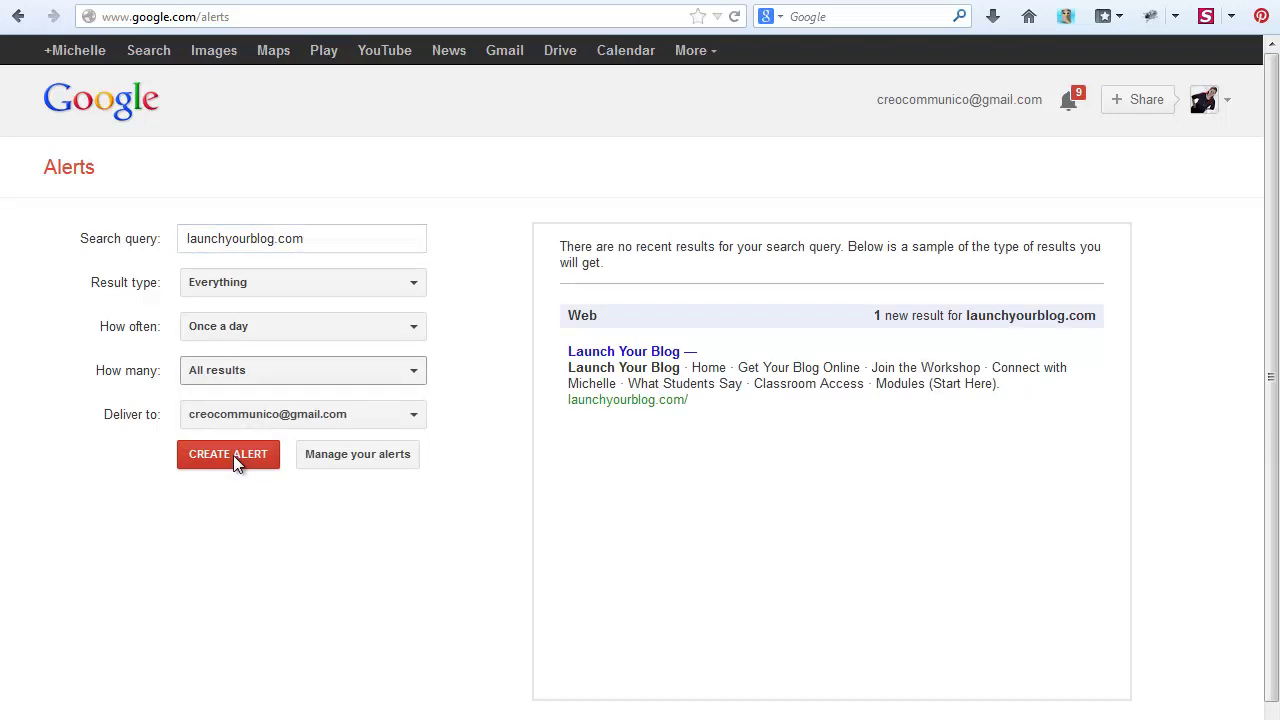
pyautogui.click(228, 454)
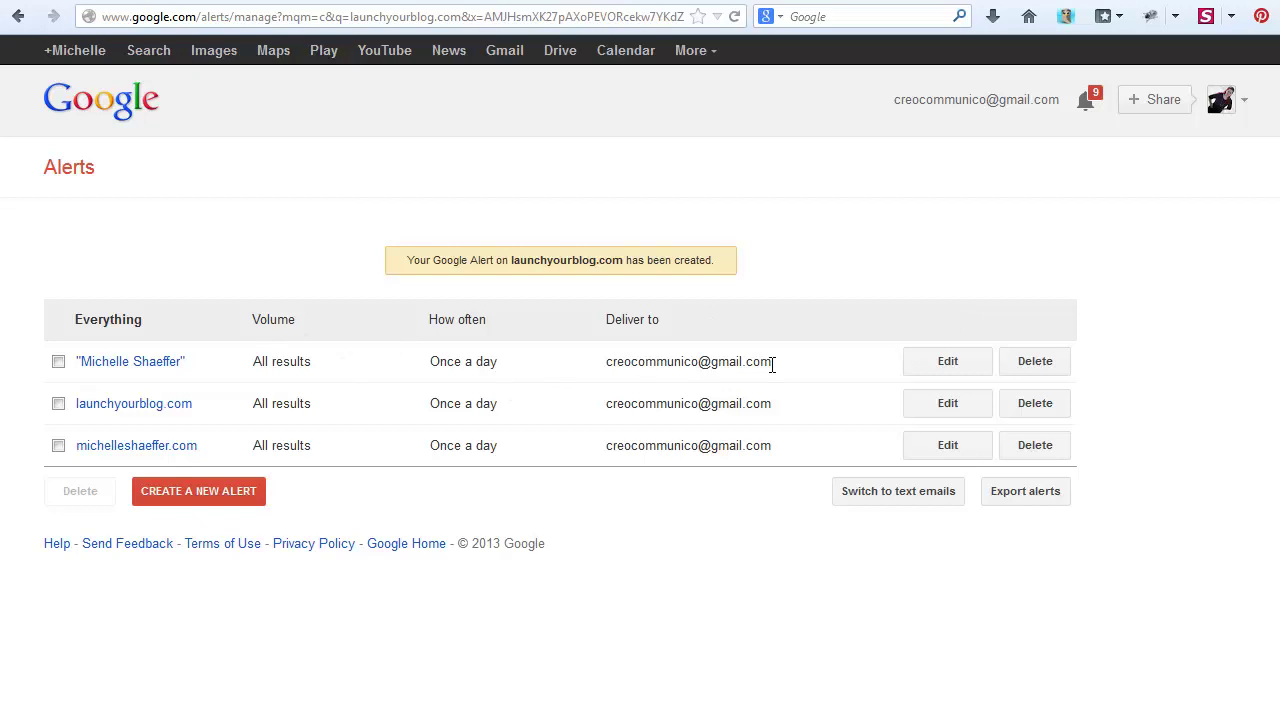
pyautogui.click(940, 358)
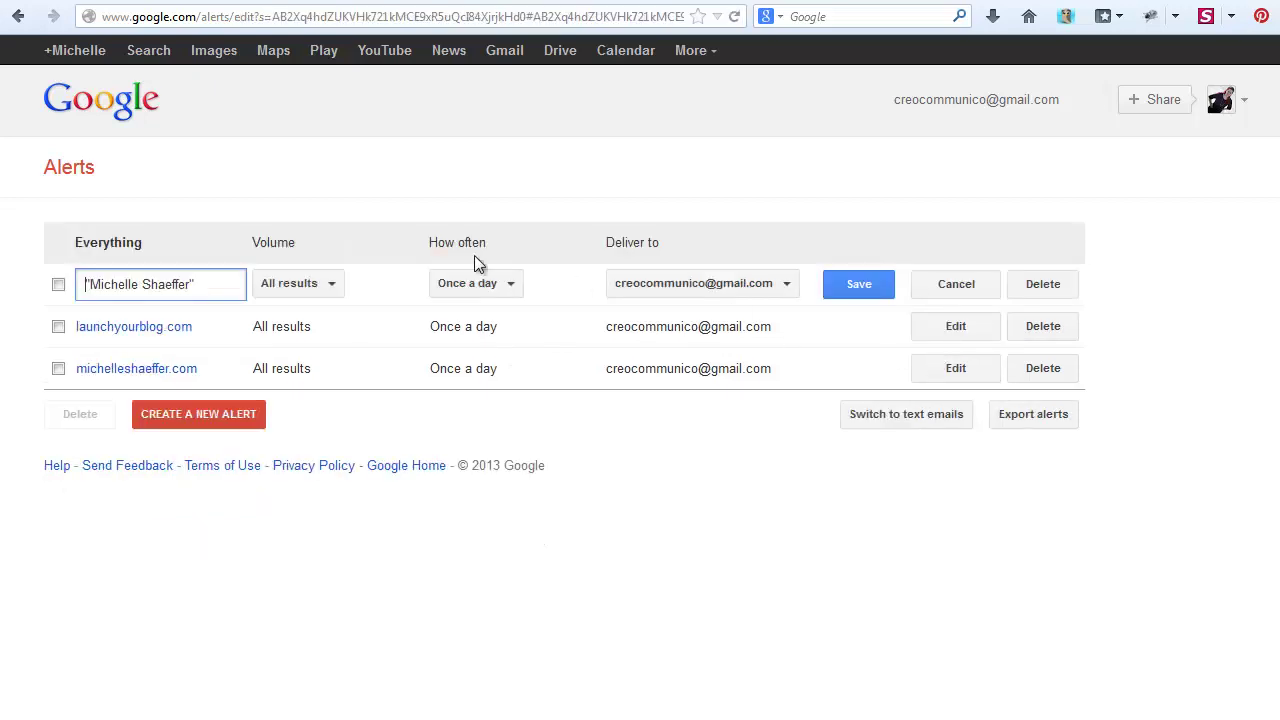
pyautogui.click(448, 286)
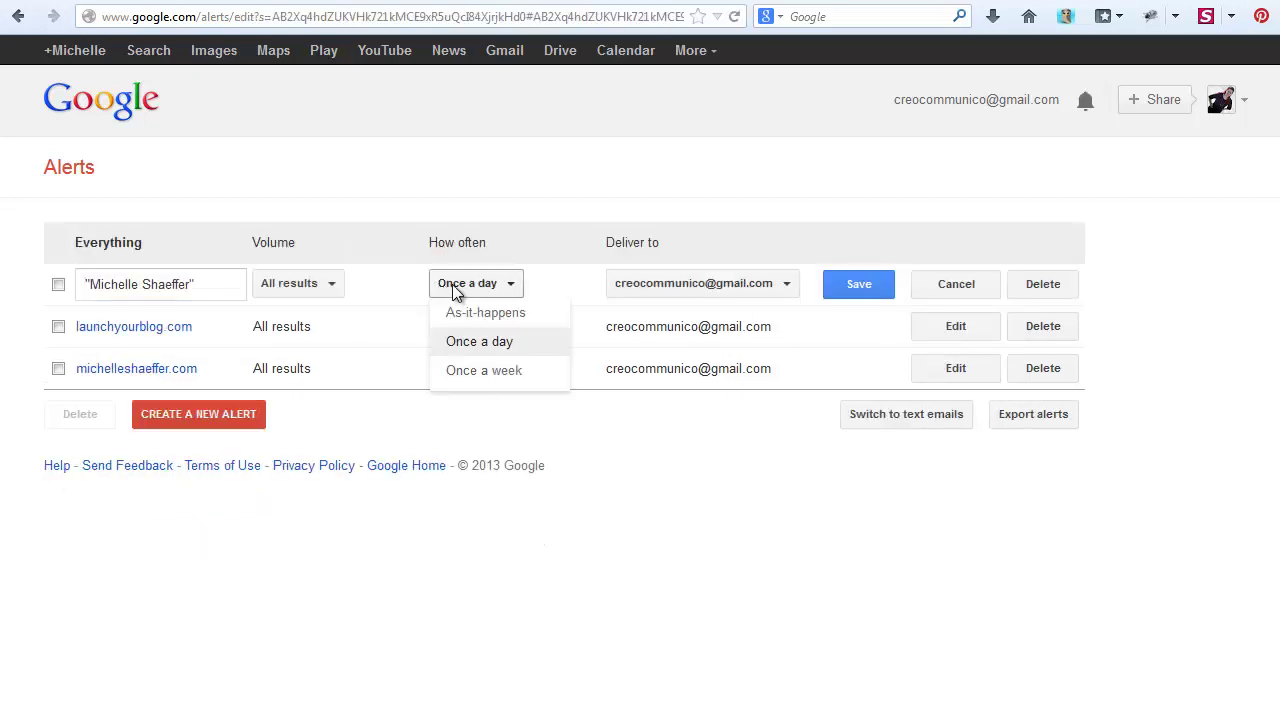
pyautogui.click(470, 371)
pyautogui.click(294, 286)
pyautogui.click(296, 309)
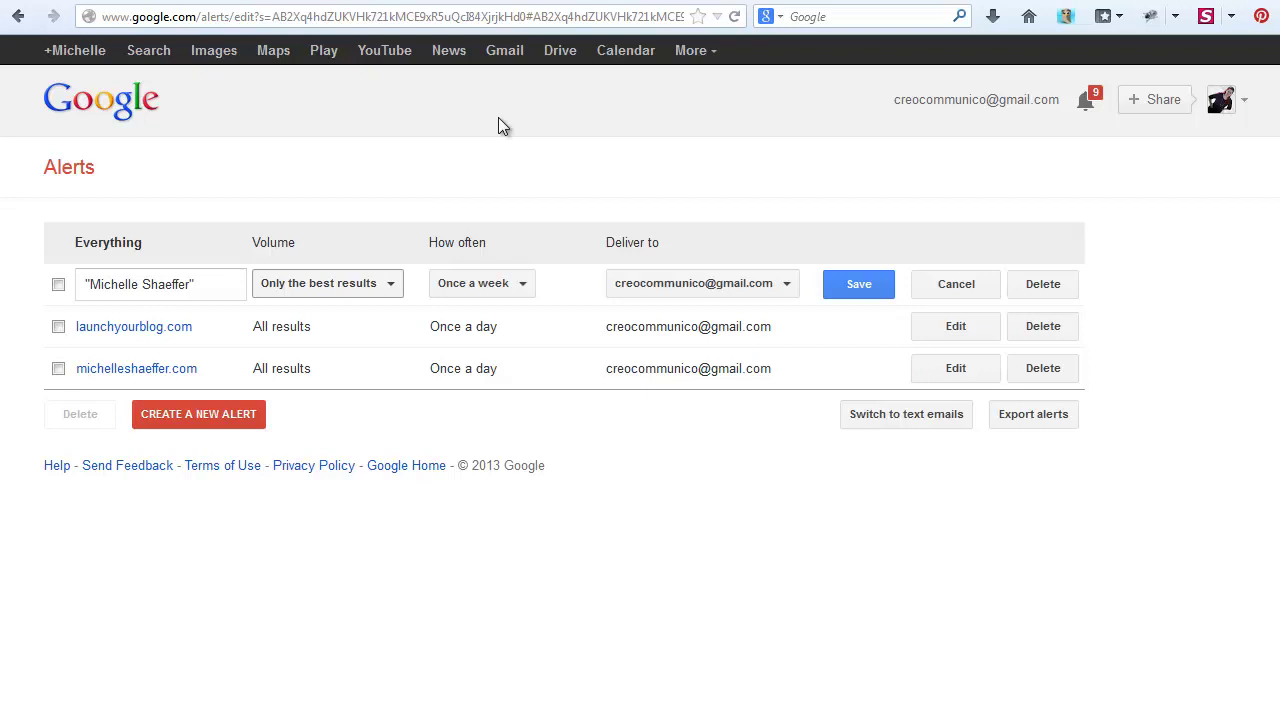
pyautogui.click(952, 285)
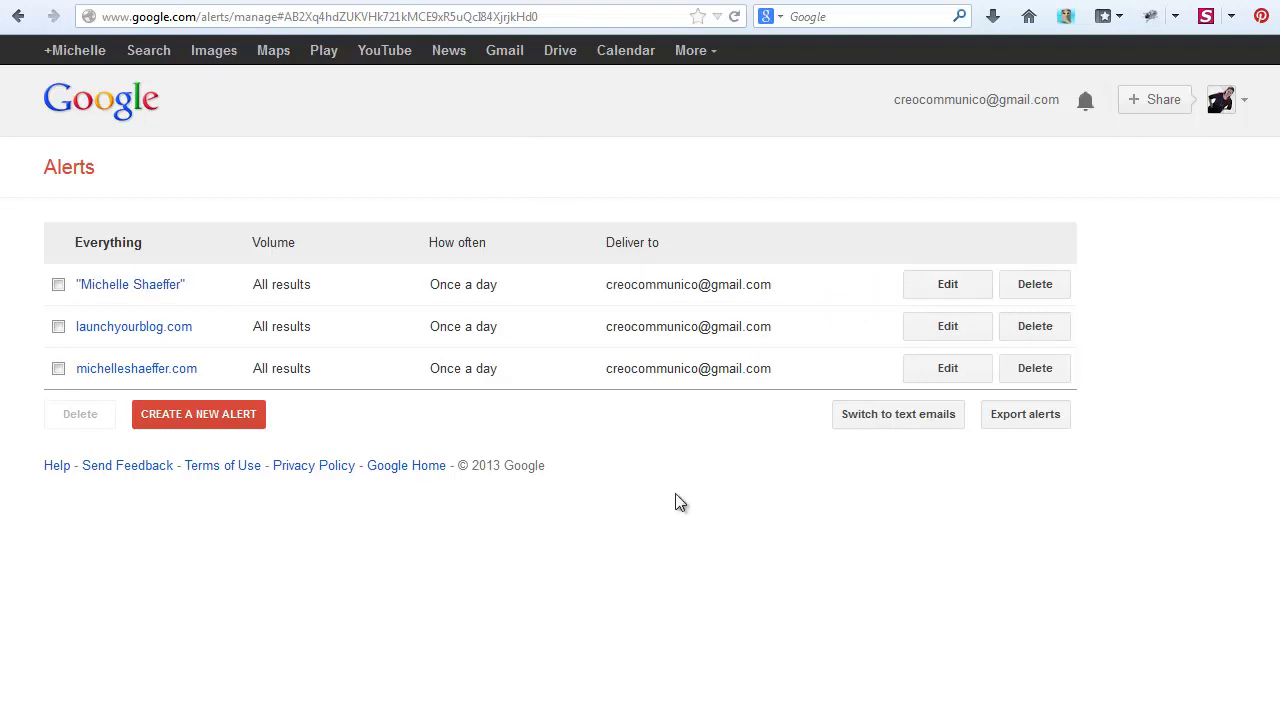